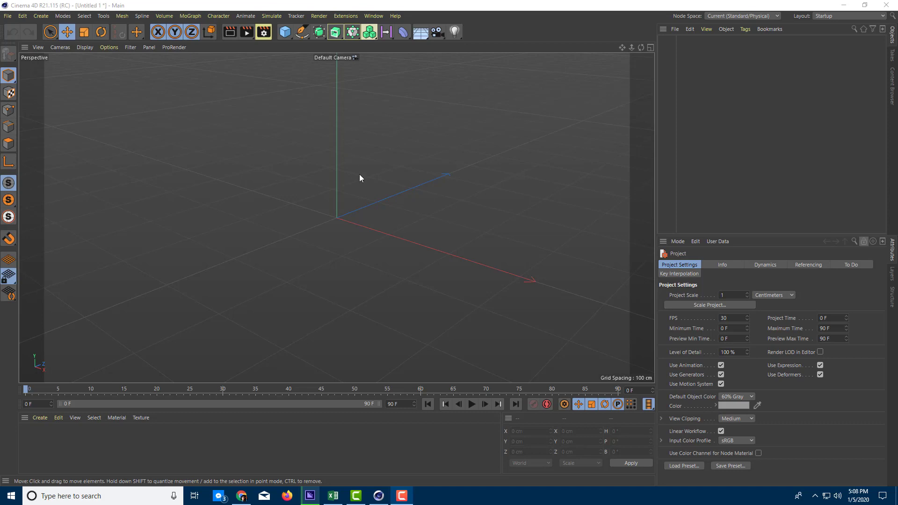
Step: Add a Cone primitive and raise it to about 106.6 cm on Y
alt+drag(379, 173, 370, 212)
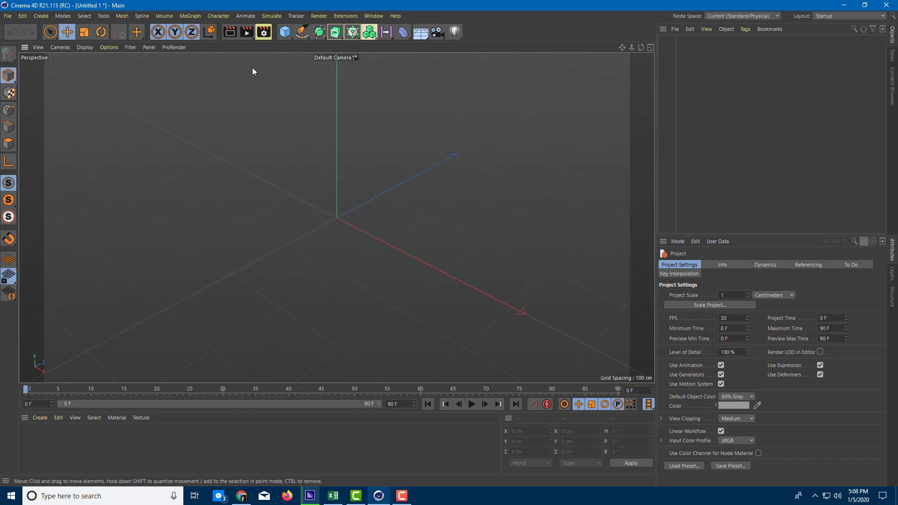
click(288, 35)
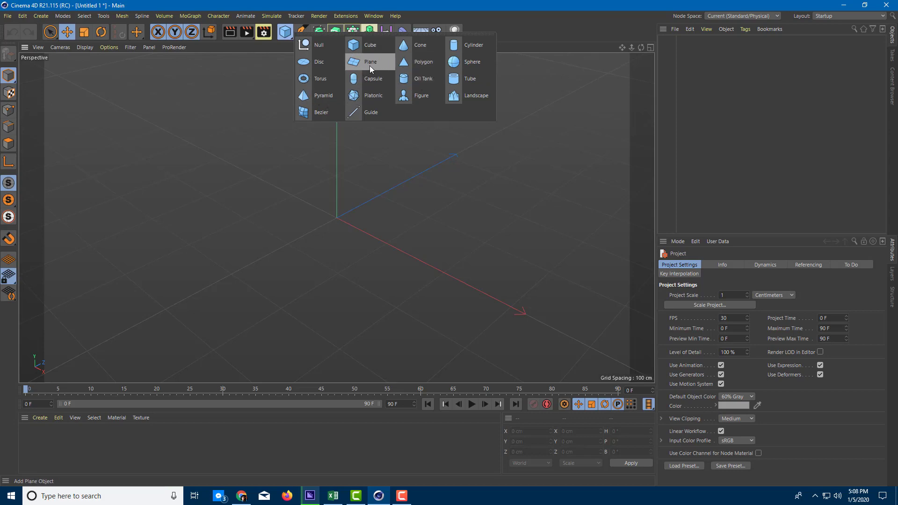
click(417, 55)
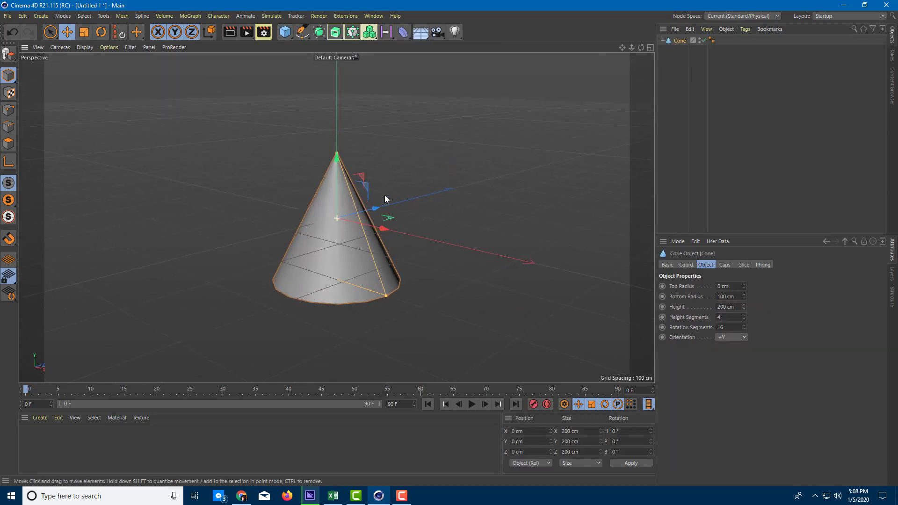
drag(338, 182, 388, 191)
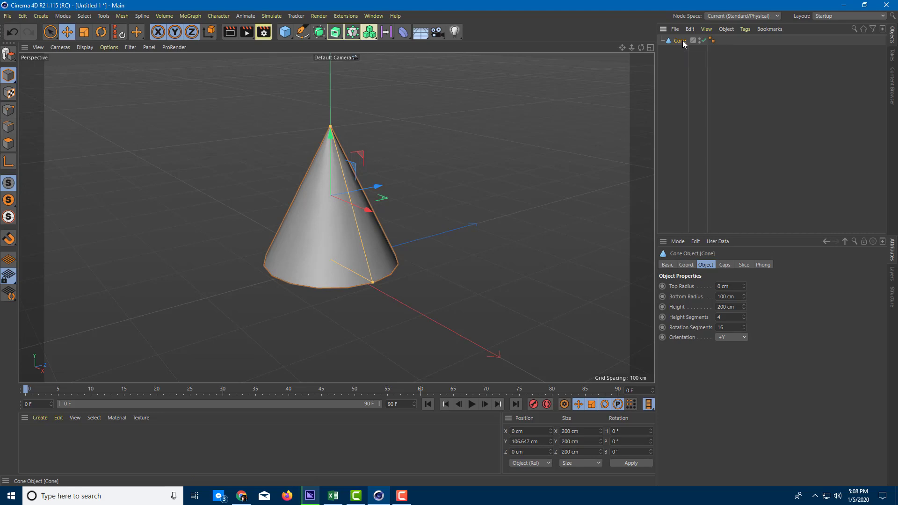
Step: Convert the cone to an editable polygon object and switch to Points mode
key(c)
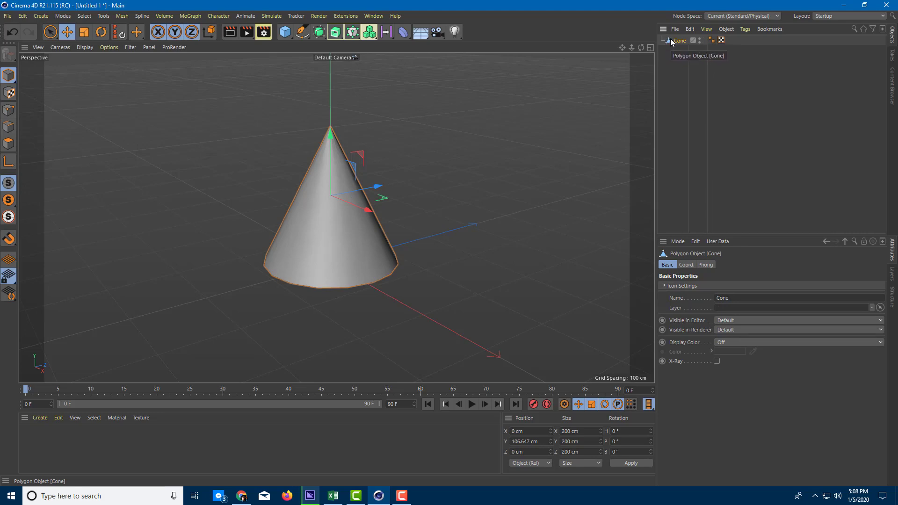
click(354, 149)
click(327, 164)
alt+drag(335, 150, 383, 160)
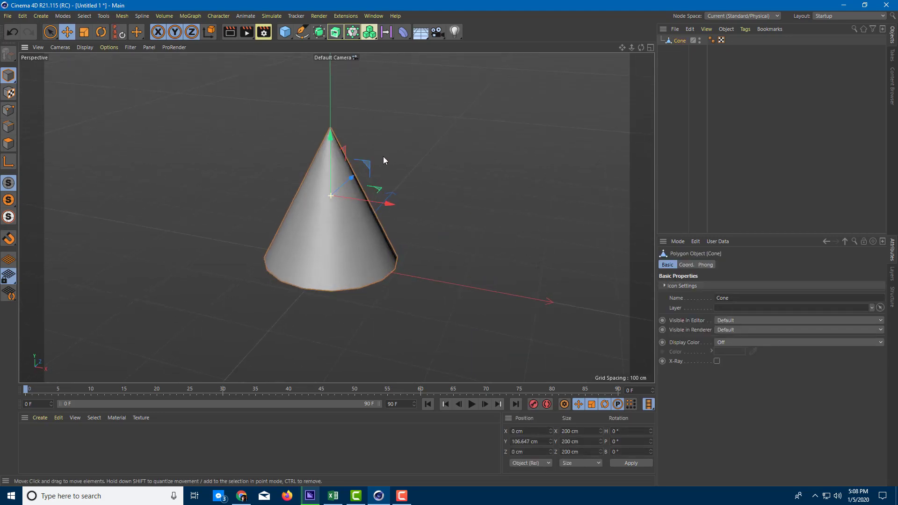
click(9, 96)
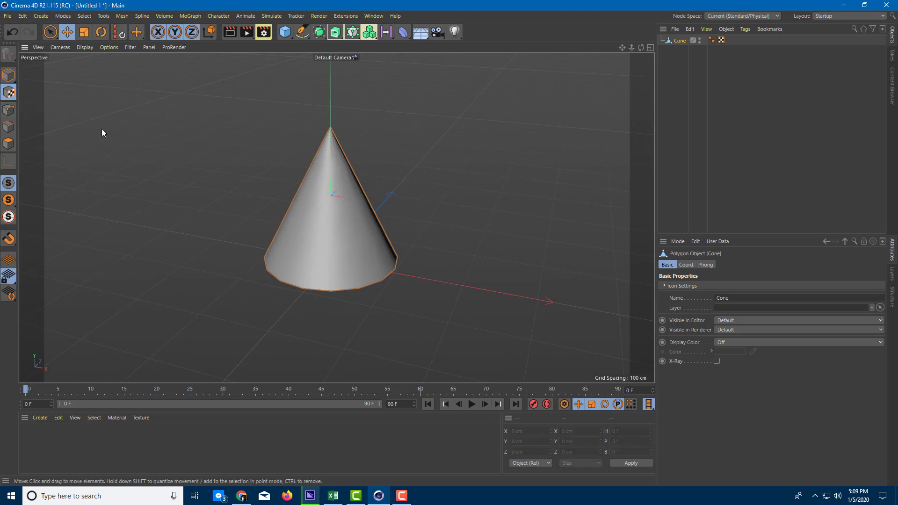
click(9, 110)
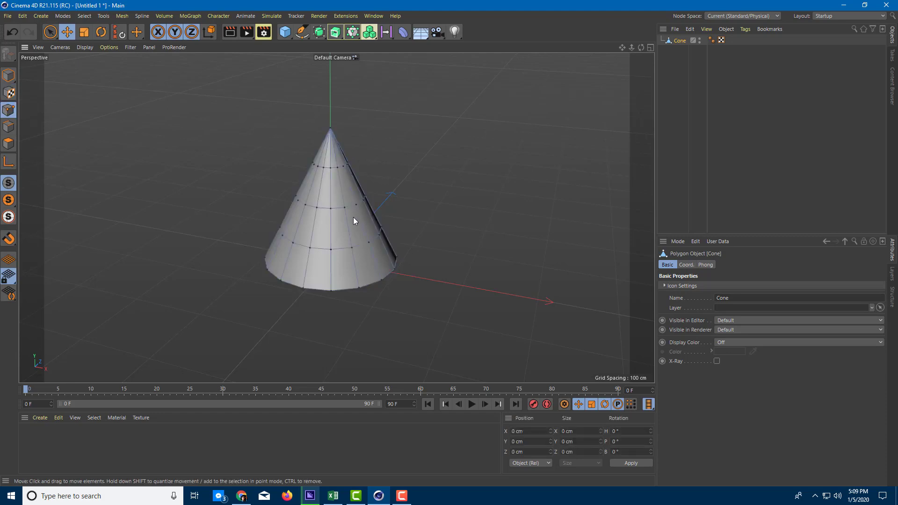
Step: Push one side point, then a pair of side points, into the cone to dent it
alt+drag(485, 211, 422, 262)
drag(344, 253, 346, 276)
drag(329, 241, 299, 260)
click(278, 252)
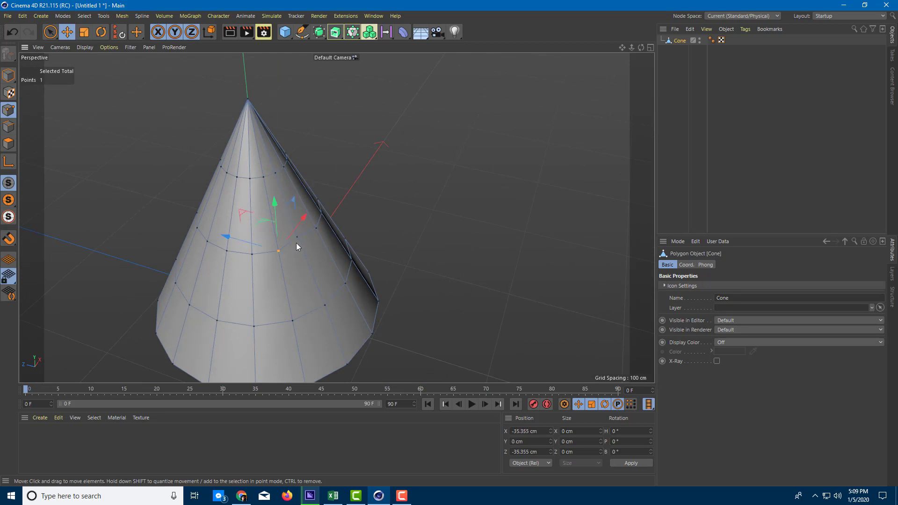
shift+click(297, 239)
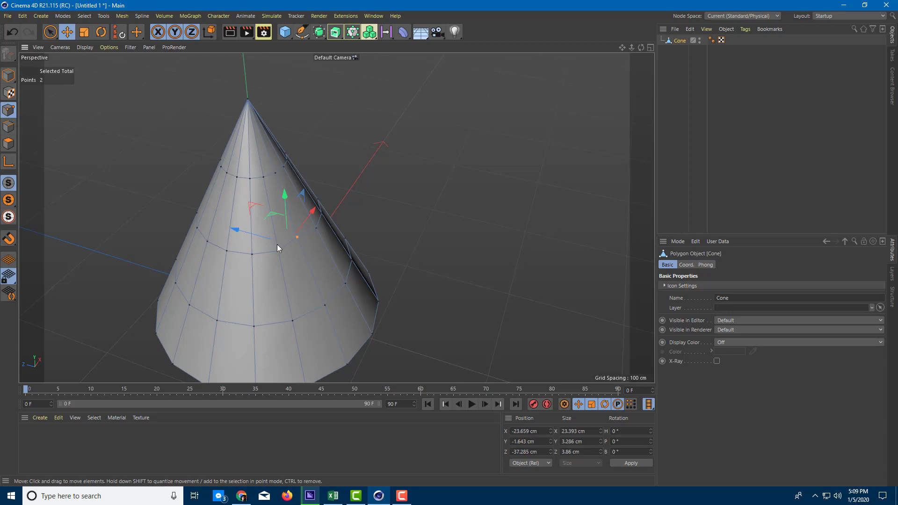
drag(266, 238, 315, 259)
Step: Select the points inside the dent and switch to Edges mode
click(388, 262)
click(351, 259)
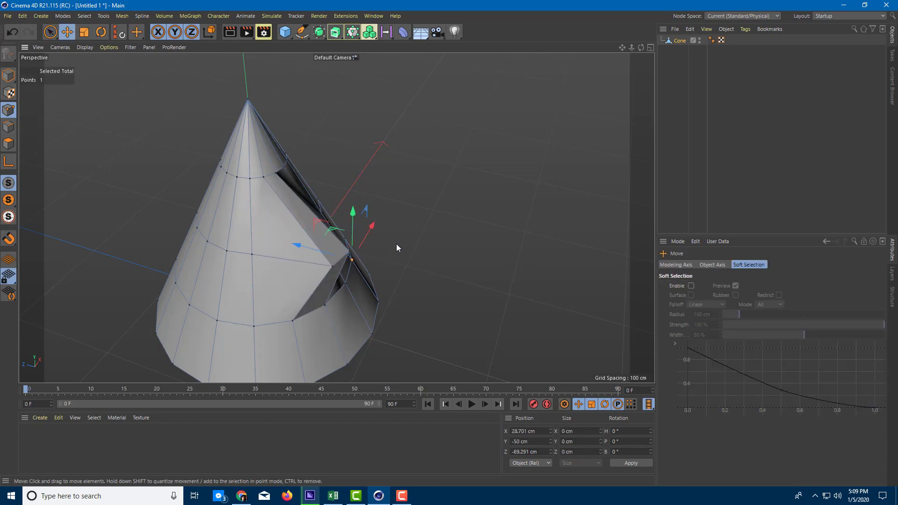
alt+drag(403, 241, 266, 221)
click(304, 217)
shift+click(274, 213)
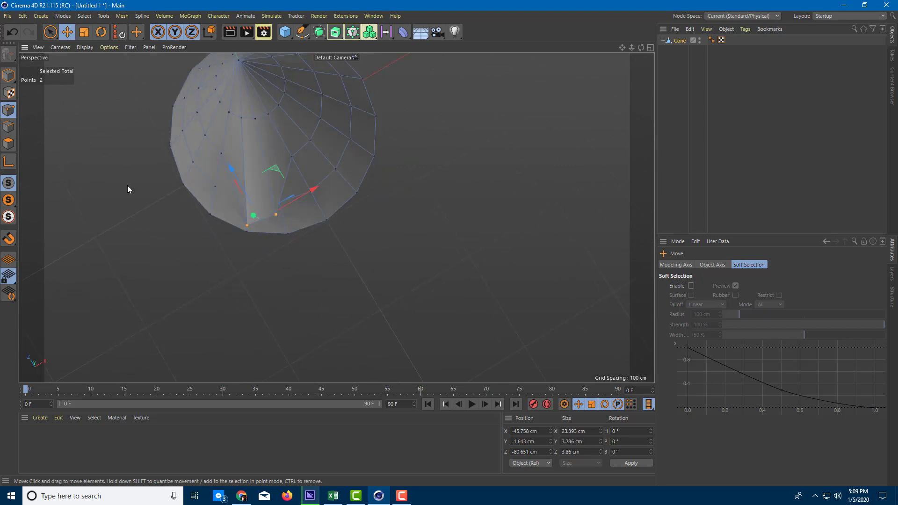
click(9, 127)
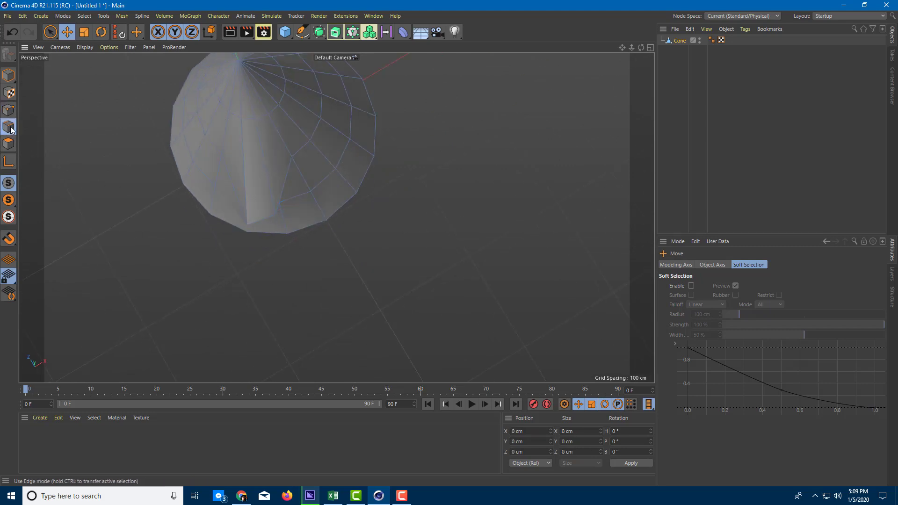
Step: Select two edges of the dent and move them to reshape the opening
click(270, 217)
alt+drag(330, 243, 324, 201)
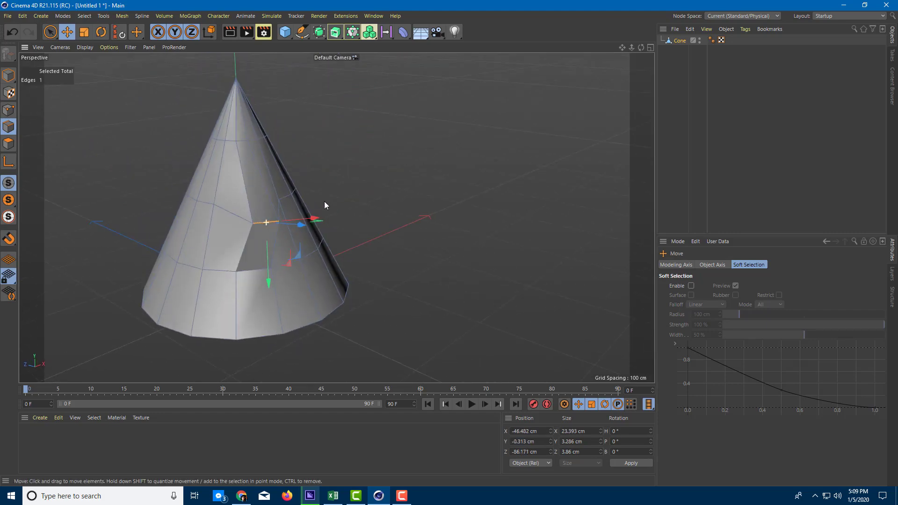
shift+click(252, 274)
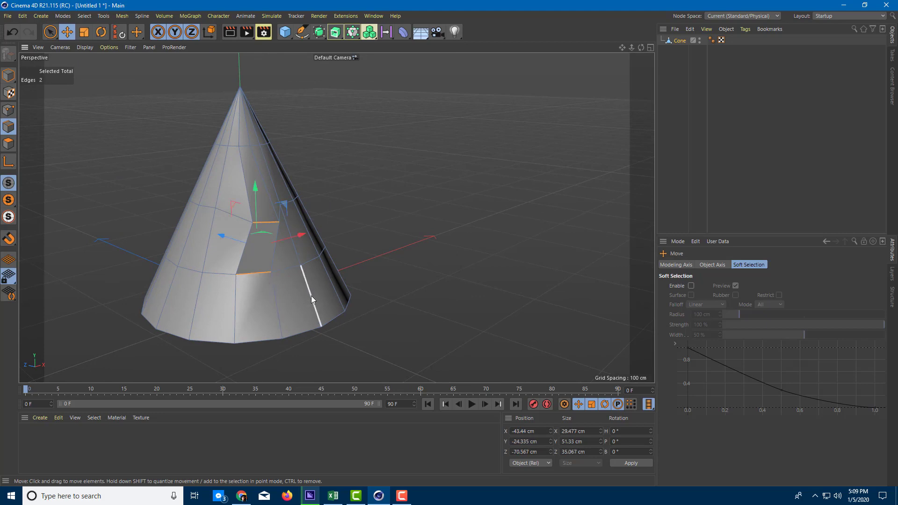
alt+drag(310, 295, 293, 260)
mouse_move(232, 254)
mouse_down()
mouse_move(283, 261)
mouse_move(196, 247)
mouse_move(246, 256)
mouse_up()
alt+drag(341, 275, 275, 230)
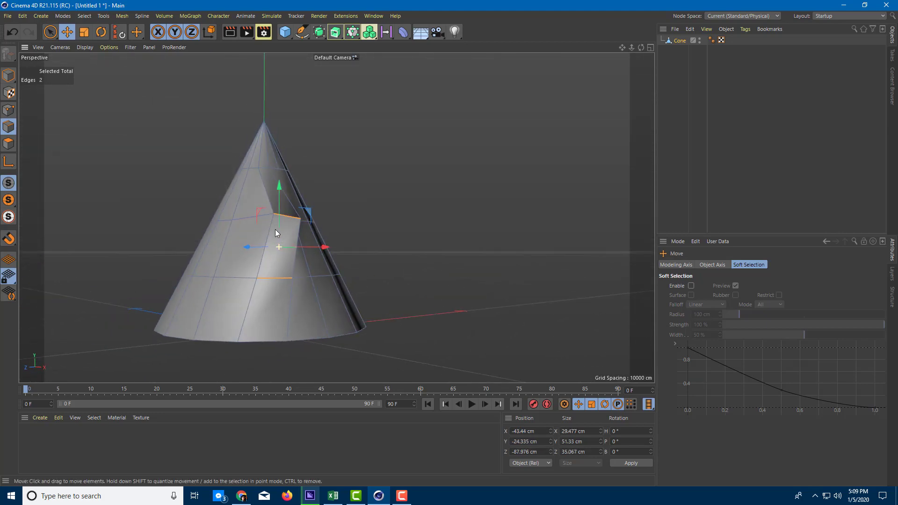
Step: In Polygons mode, shift one side face along X into the cone, then deselect it
click(9, 147)
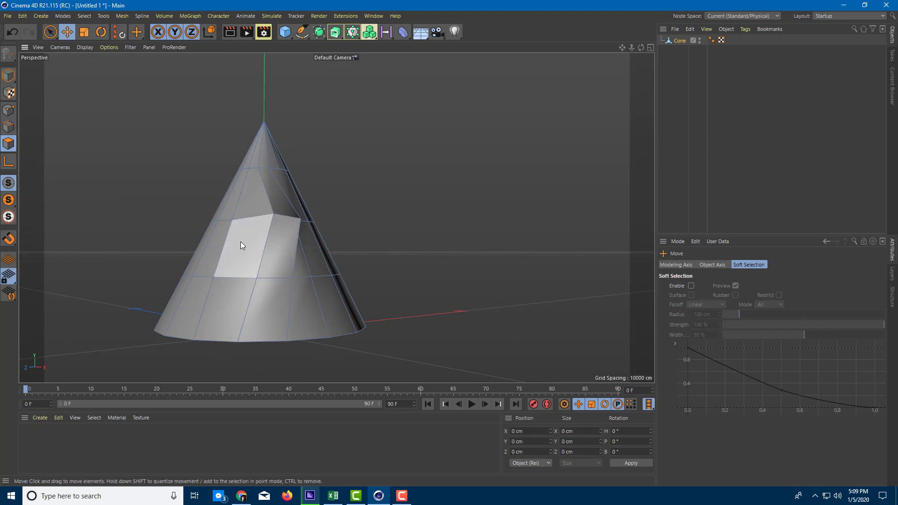
click(257, 240)
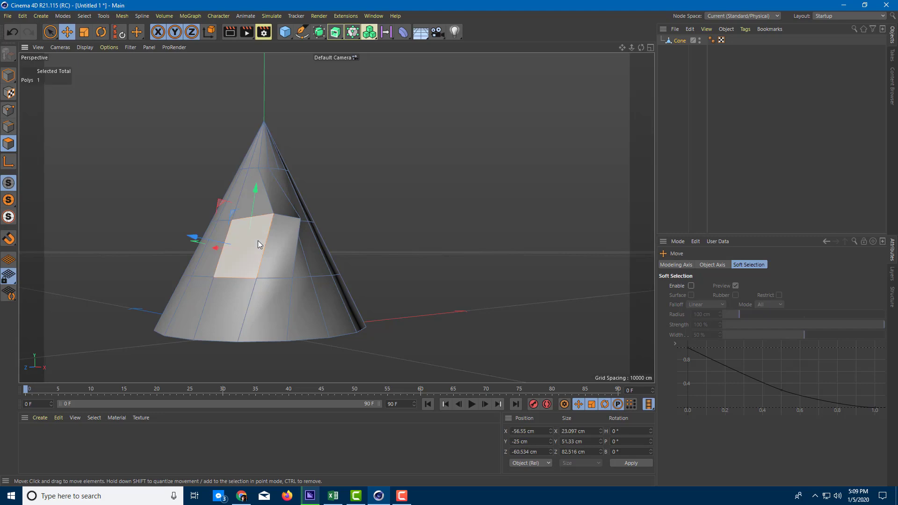
alt+drag(257, 240, 327, 311)
drag(212, 254, 223, 288)
drag(141, 268, 256, 196)
scroll(307, 220, down, 5)
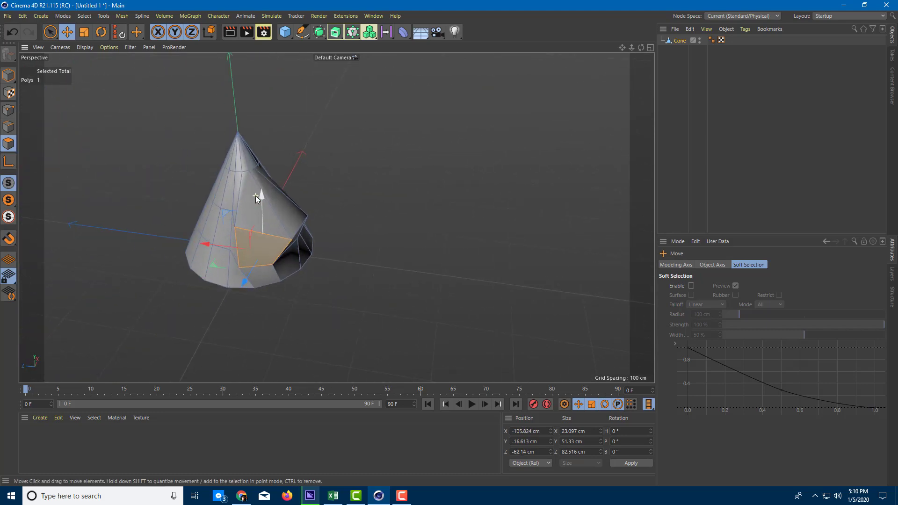
scroll(262, 195, up, 6)
scroll(265, 195, down, 6)
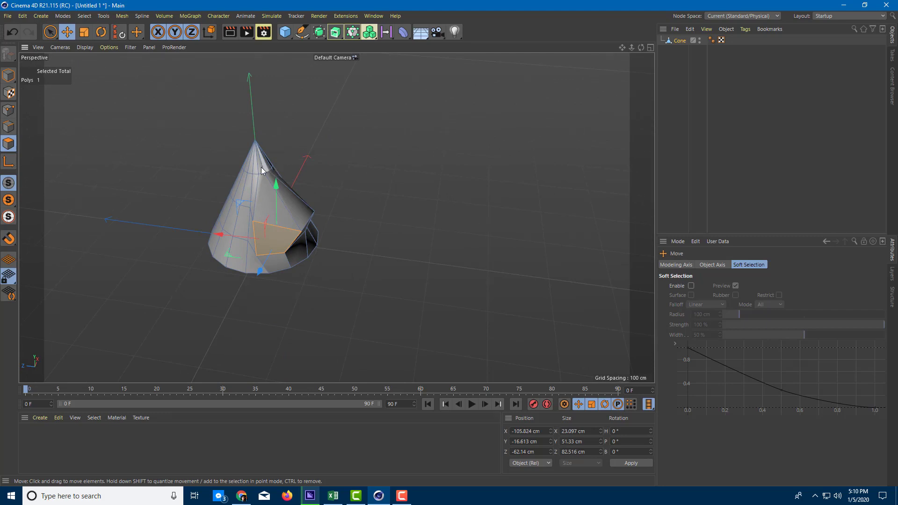
click(141, 111)
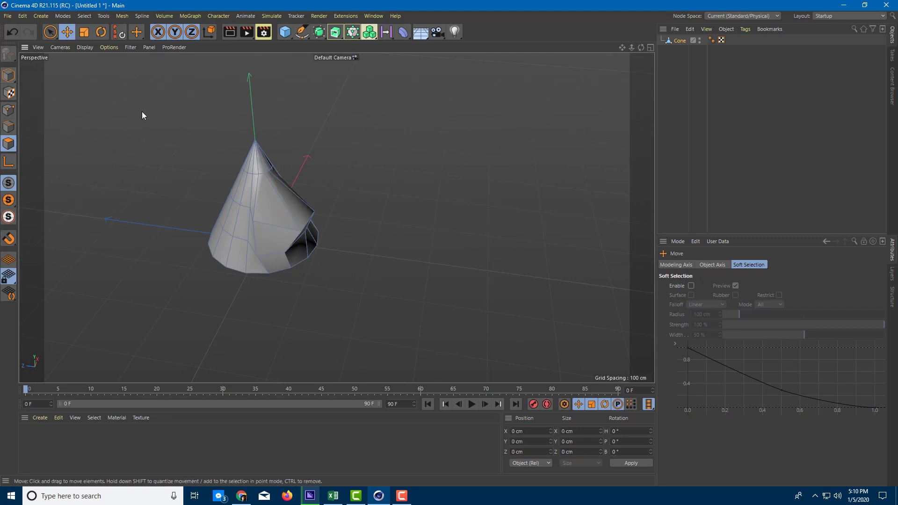
Step: Draw the first quad with Polygon Pen in the maximized Top view
scroll(177, 134, down, 2)
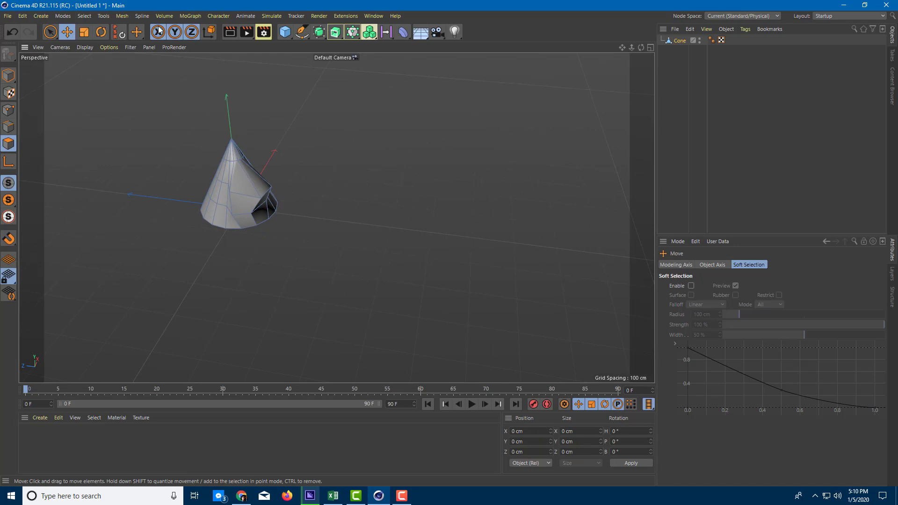
click(124, 18)
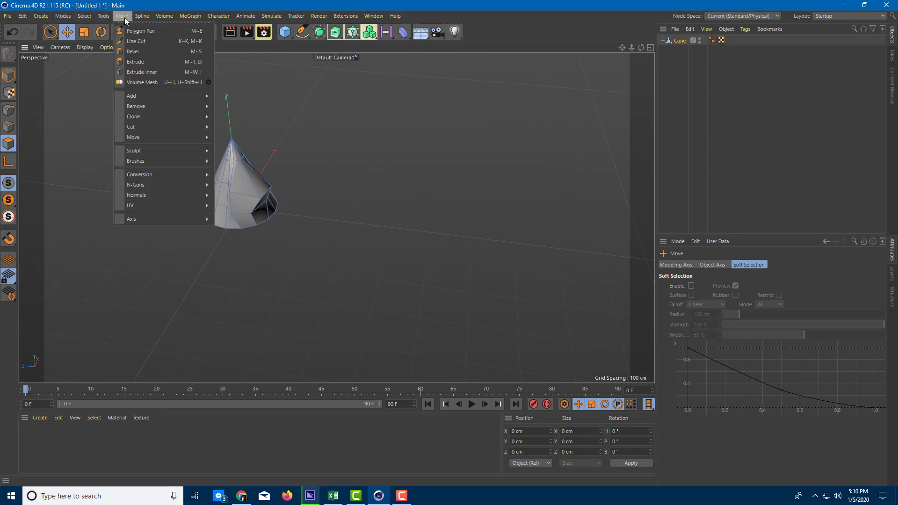
click(144, 32)
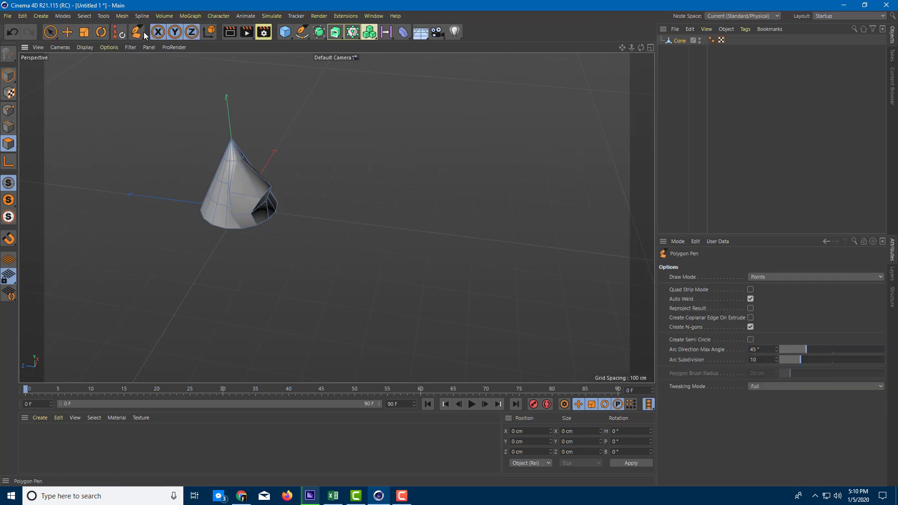
middle_click(370, 178)
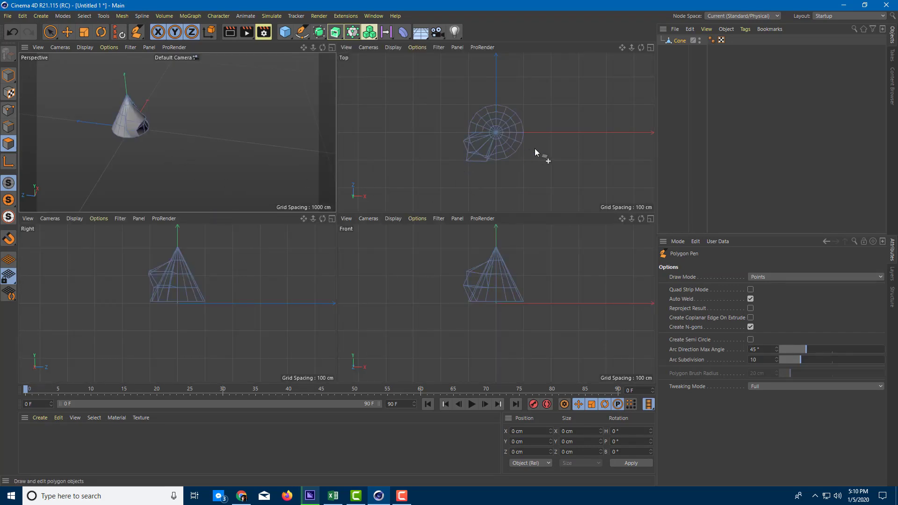
middle_click(534, 149)
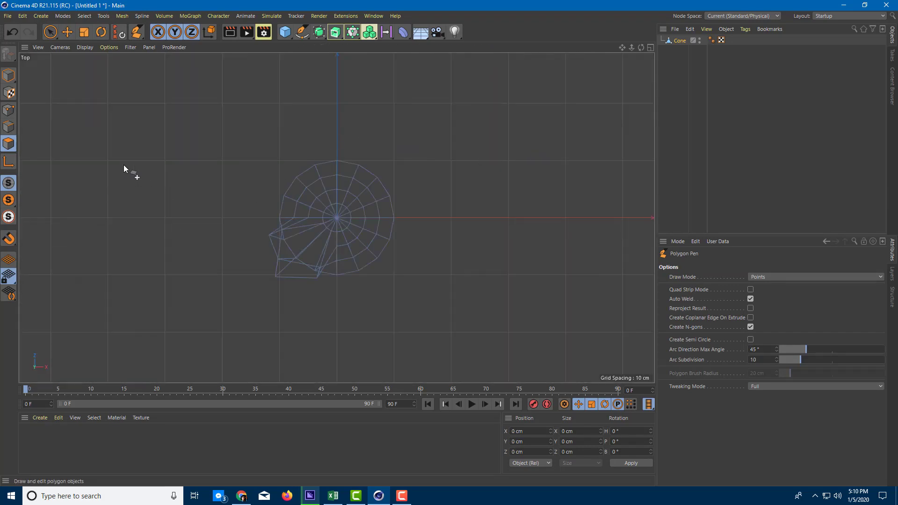
click(102, 197)
click(148, 196)
click(144, 156)
click(101, 158)
Step: Draw three more quads around the shared corner to finish the 2x2 patch, then restore four views
drag(101, 158, 99, 116)
click(142, 116)
click(144, 156)
click(182, 153)
click(182, 113)
click(143, 115)
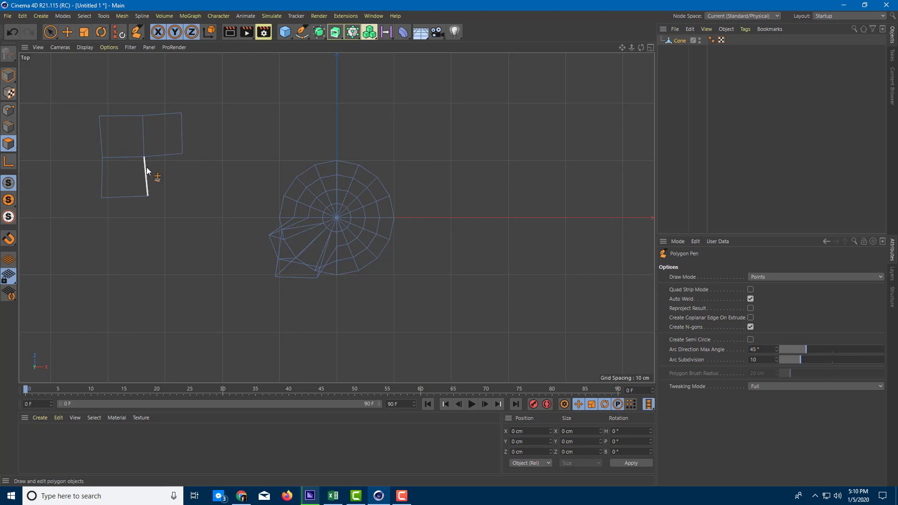
click(144, 156)
click(182, 154)
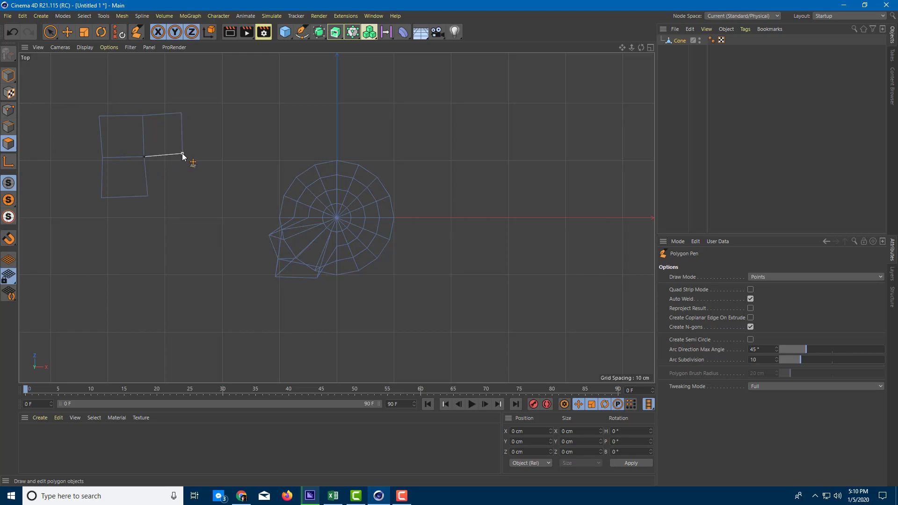
click(186, 190)
click(148, 194)
click(143, 156)
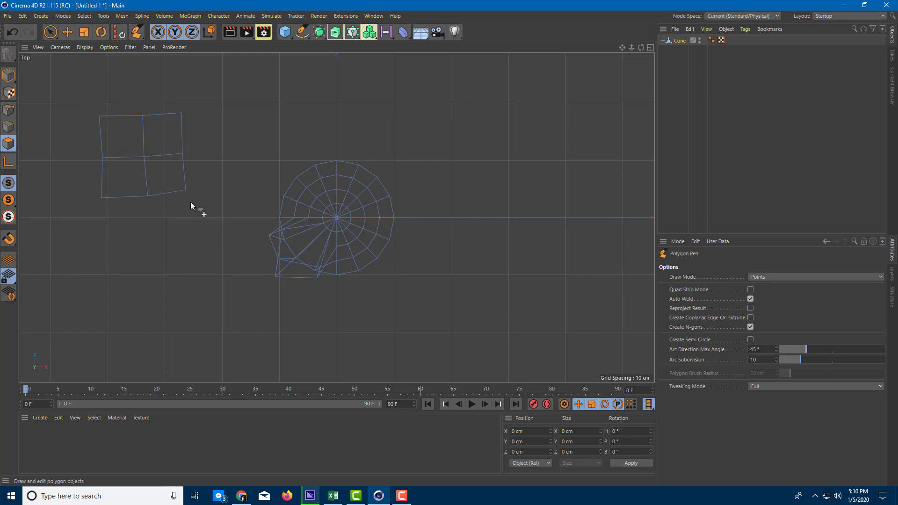
middle_click(211, 168)
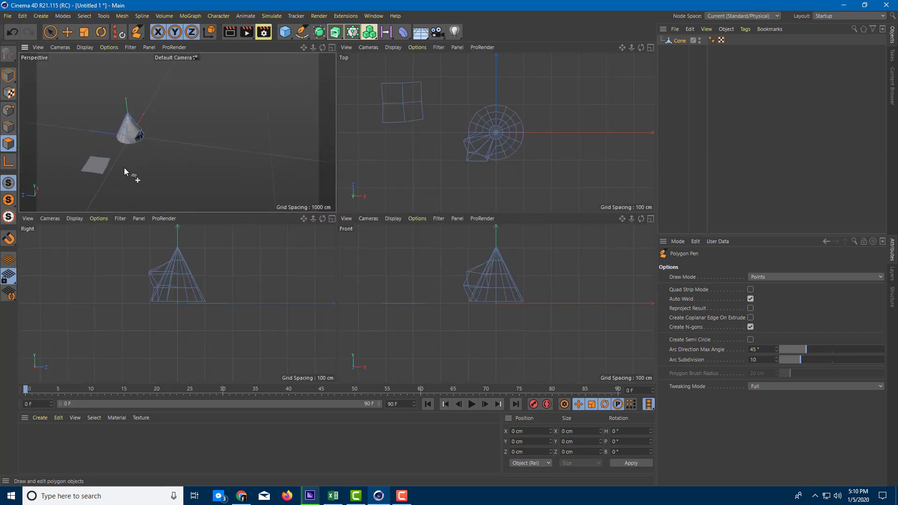
scroll(168, 159, down, 3)
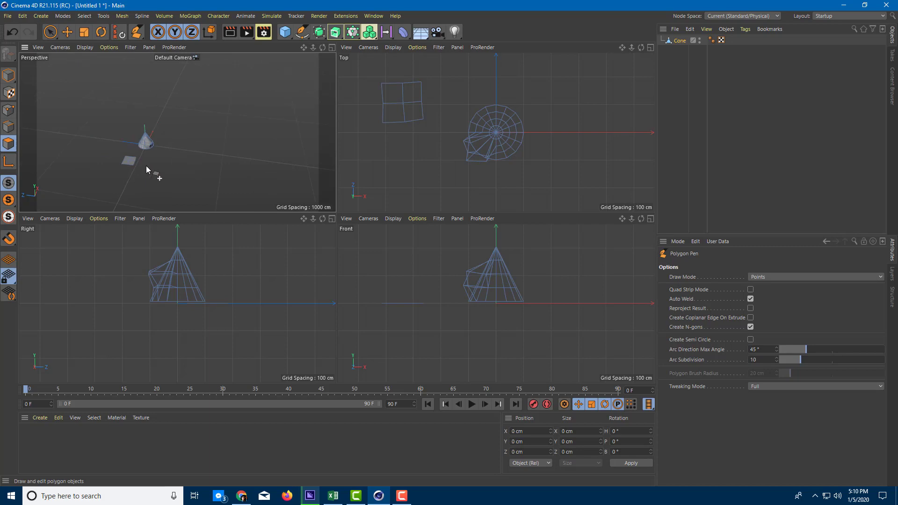
Step: Select the patch's centre point with Live Selection and raise it on Y into a pyramid apex
middle_click(146, 166)
scroll(224, 277, up, 4)
scroll(254, 288, up, 3)
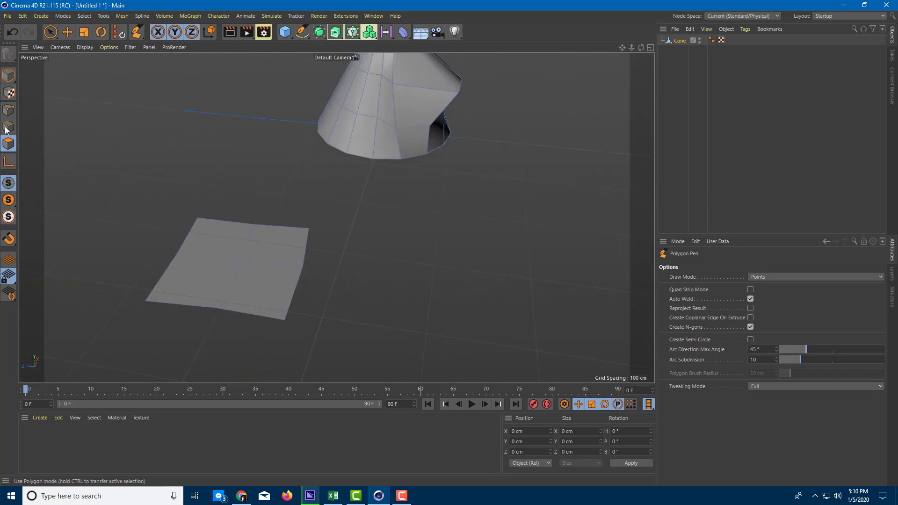
click(11, 112)
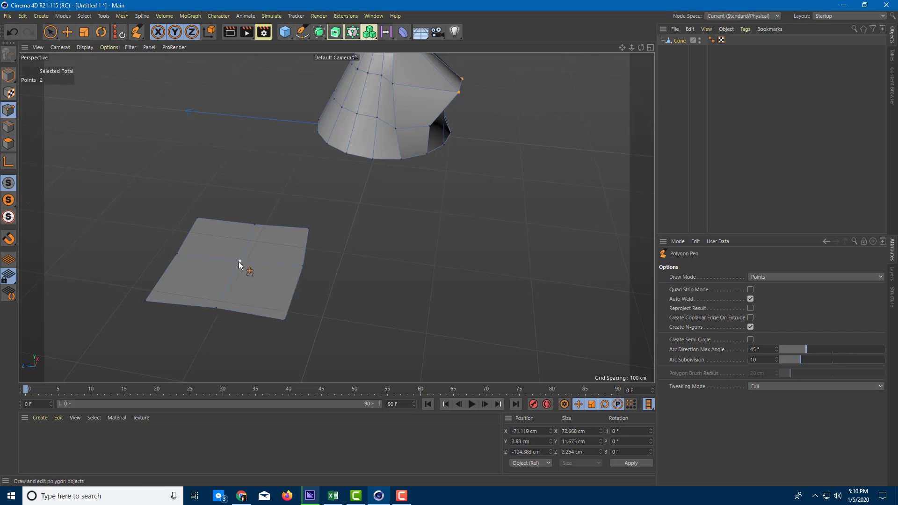
mouse_move(239, 261)
mouse_down()
mouse_move(240, 136)
mouse_move(251, 260)
mouse_move(240, 261)
mouse_up()
click(52, 33)
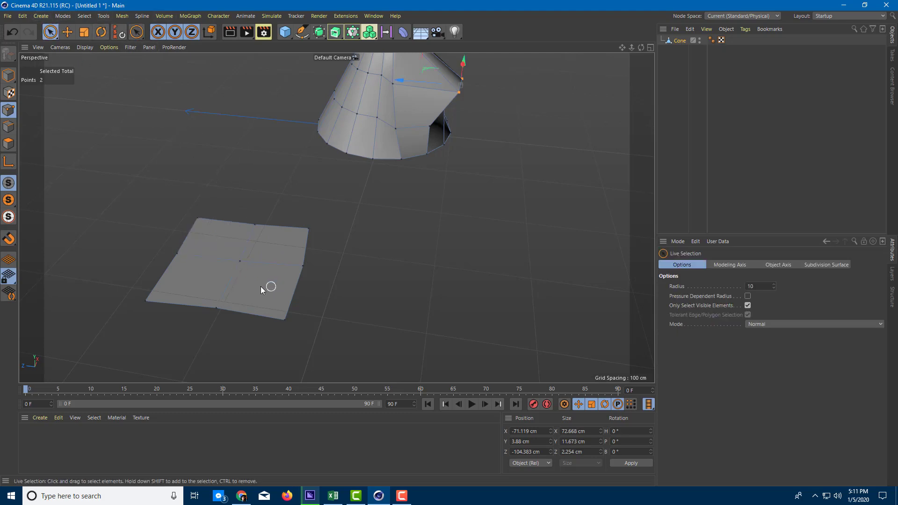
click(240, 260)
drag(236, 228, 223, 142)
Step: Adjust a pyramid base corner's height and set the selection brush Radius to 1
alt+drag(287, 227, 393, 232)
click(156, 313)
mouse_move(150, 285)
mouse_down()
mouse_move(155, 305)
mouse_move(152, 292)
mouse_up()
alt+drag(253, 341, 444, 261)
scroll(324, 287, up, 5)
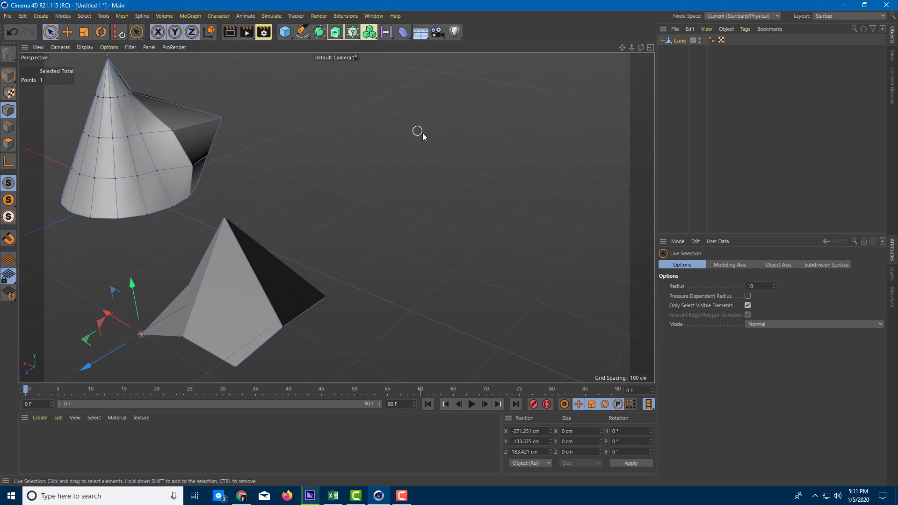
scroll(396, 154, up, 5)
middle_drag(413, 182, 381, 181)
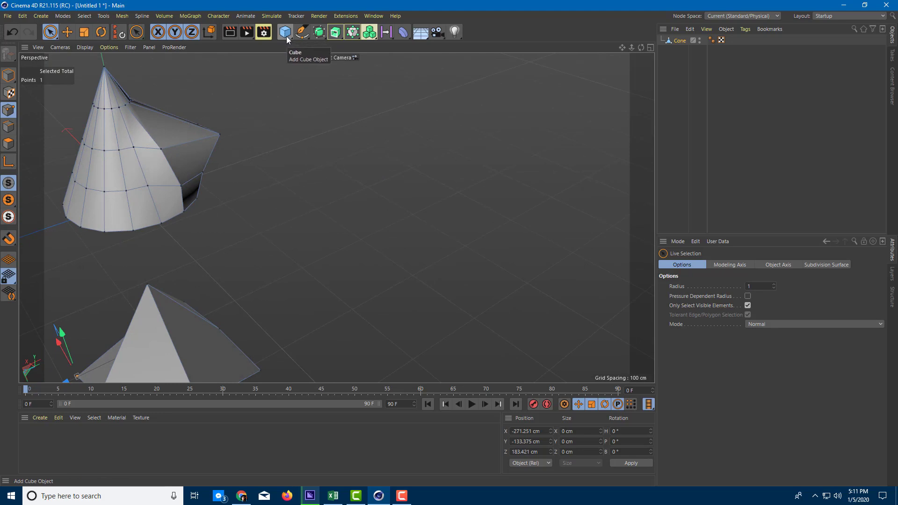
Step: Add an eight-point Star spline and move it along X away from the cone
click(336, 36)
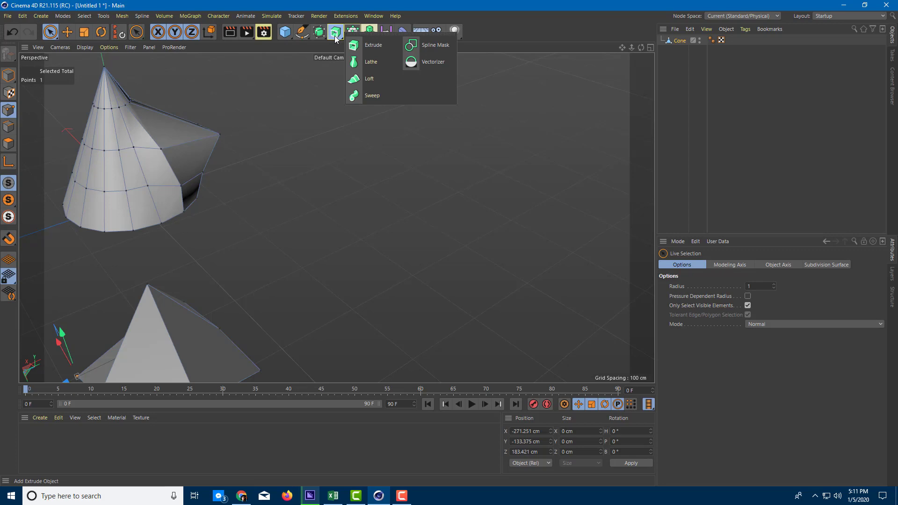
middle_click(325, 169)
middle_click(467, 144)
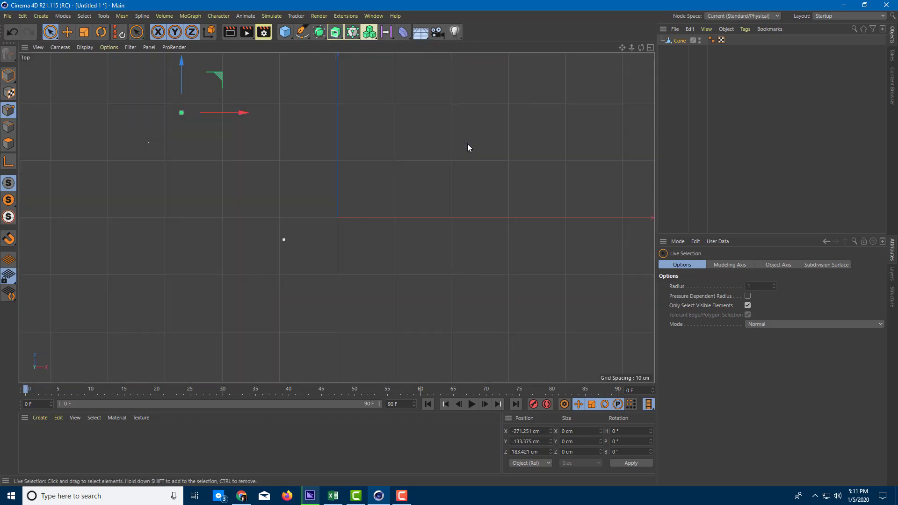
click(304, 39)
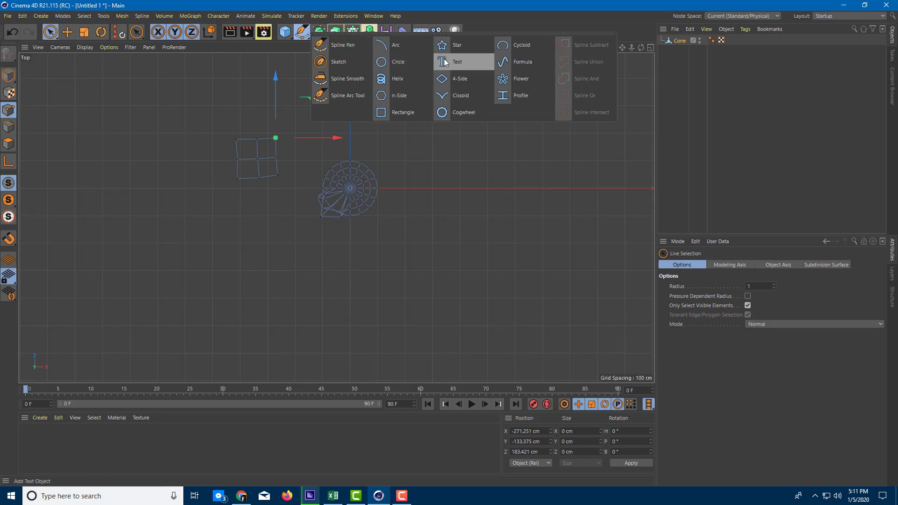
click(473, 46)
drag(408, 188, 531, 187)
middle_click(420, 153)
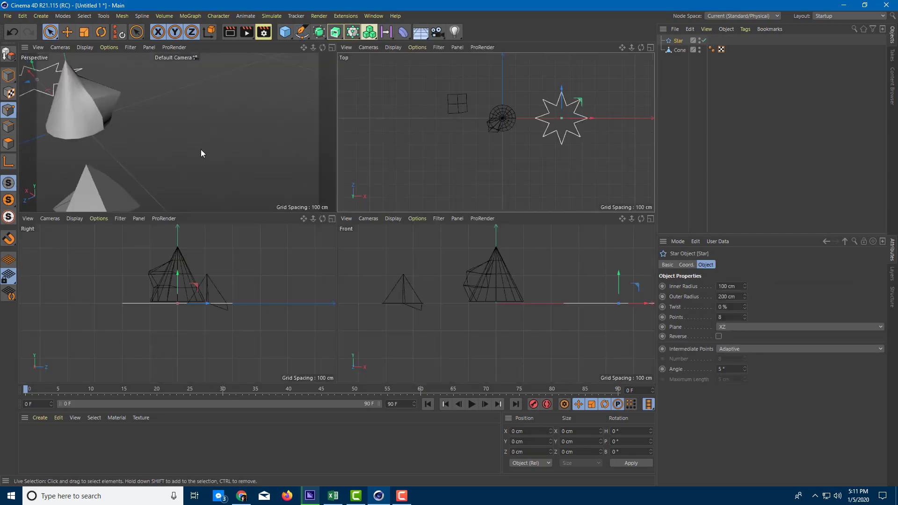
middle_click(257, 172)
scroll(257, 172, down, 3)
alt+drag(257, 172, 374, 201)
scroll(313, 200, up, 5)
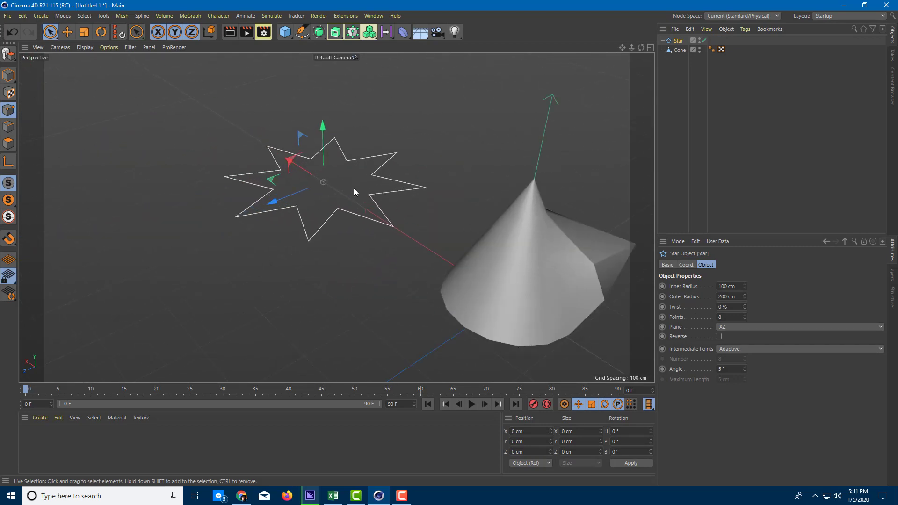
Step: Add an Extrude generator and nest the Star under it
click(336, 33)
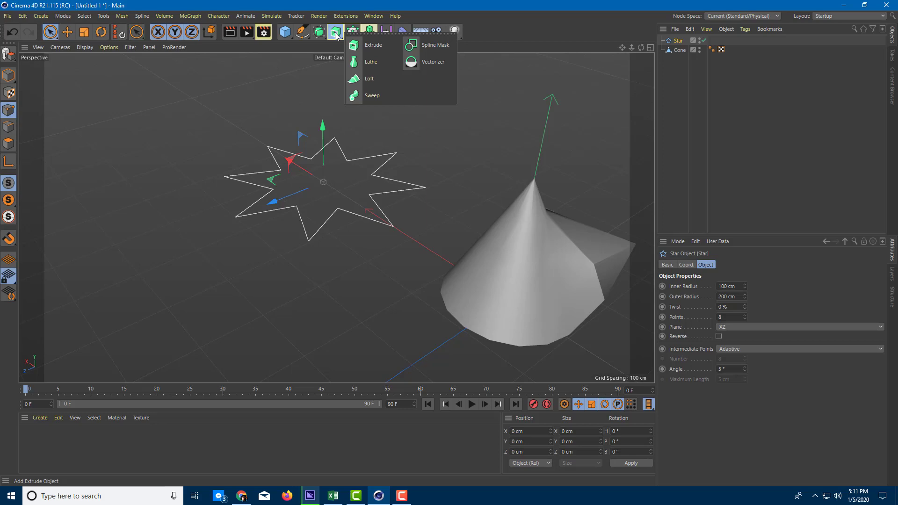
click(373, 45)
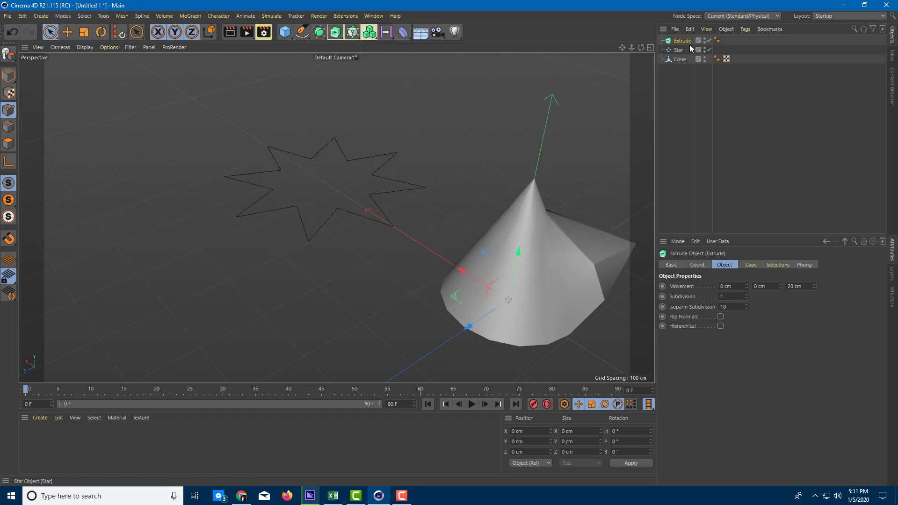
drag(679, 51, 683, 45)
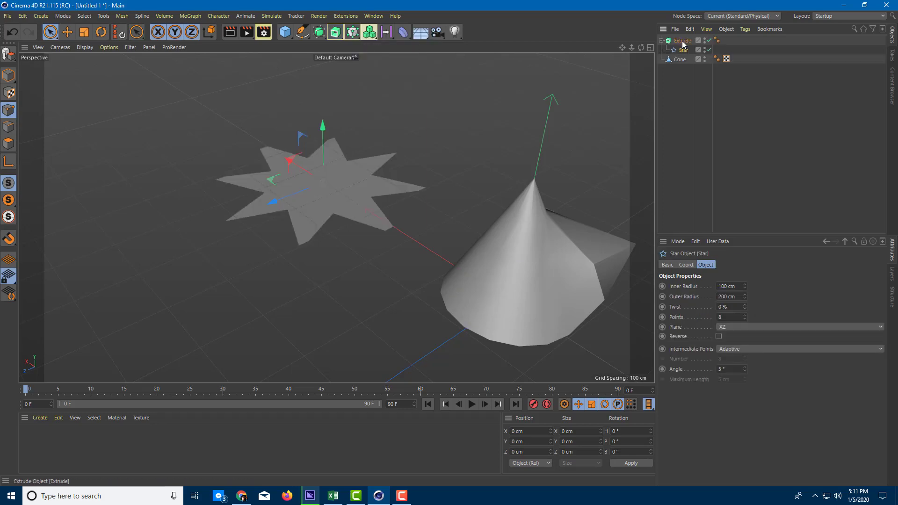
alt+drag(346, 265, 378, 224)
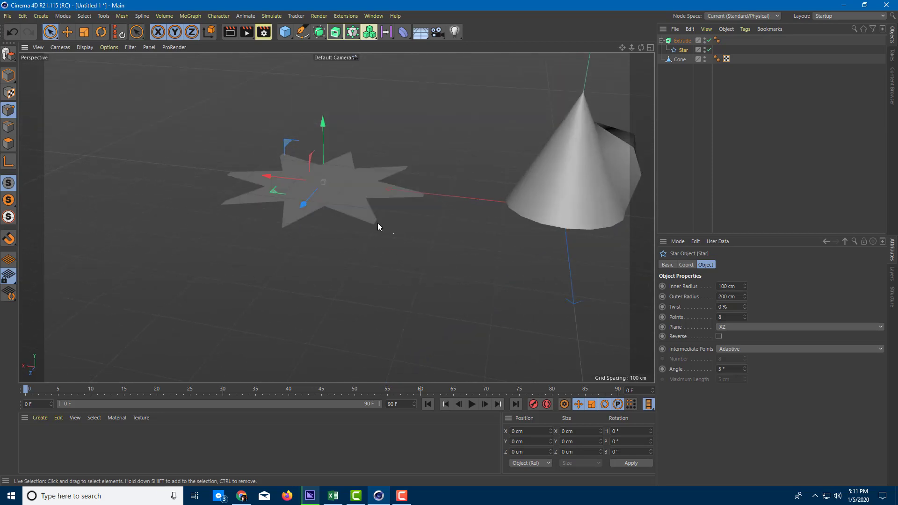
click(682, 41)
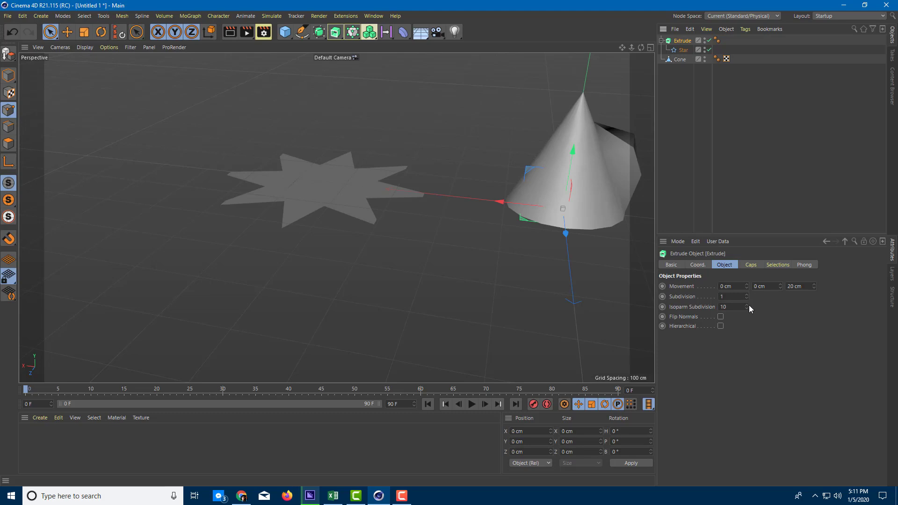
Step: Set the Extrude Movement to 0 / 81 / 0 cm so the star rises straight up
double_click(734, 289)
text(-1)
double_click(762, 287)
text(31)
scroll(762, 286, up, 20)
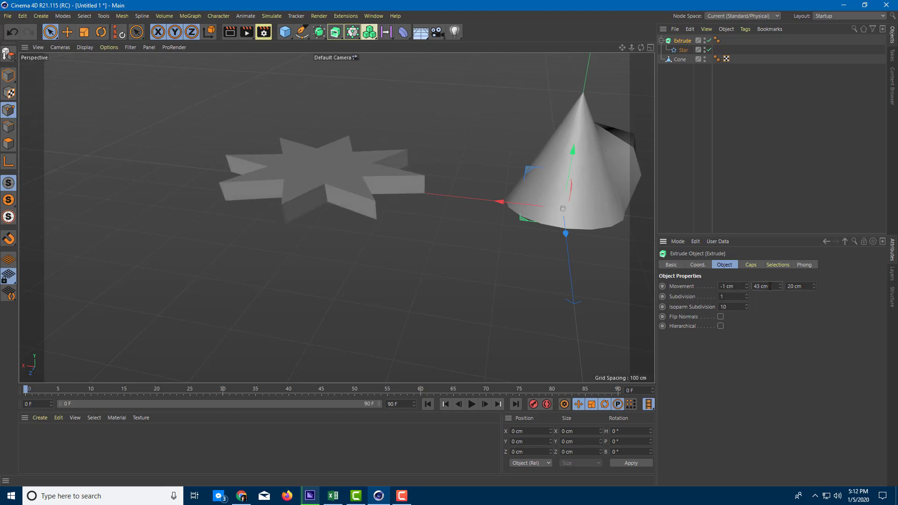
drag(739, 289, 678, 289)
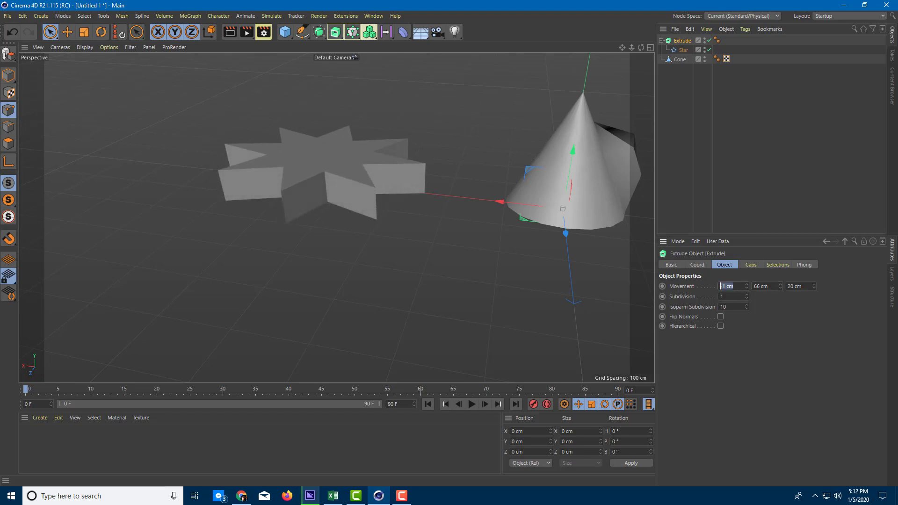
text(0)
double_click(801, 287)
text(0)
key(Return)
double_click(760, 286)
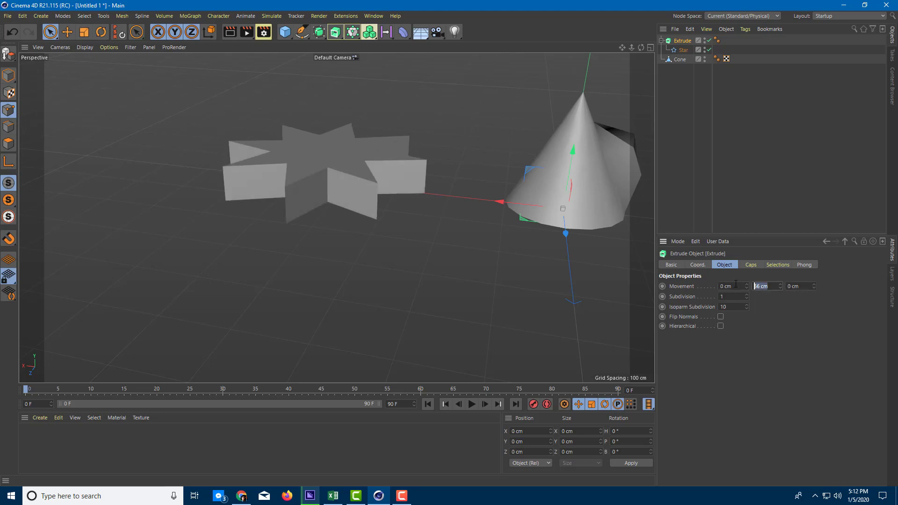
text(70)
key(Return)
drag(780, 286, 547, 270)
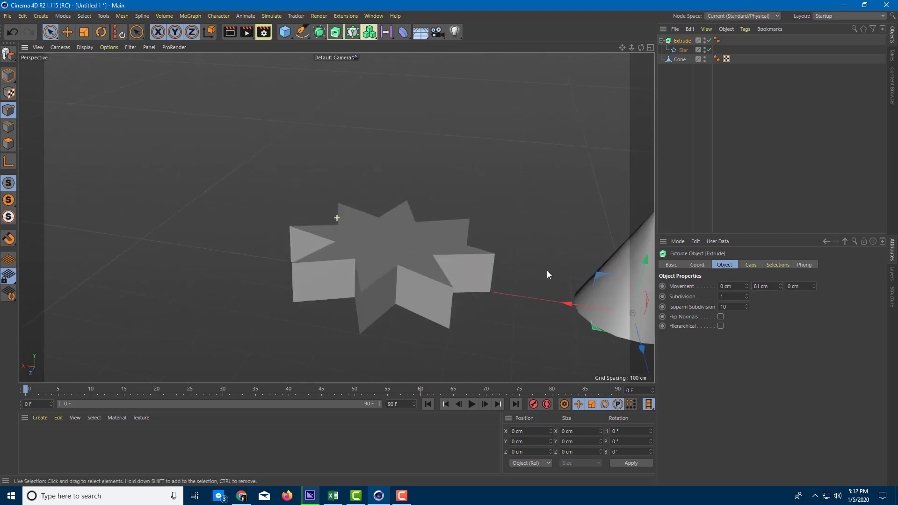
scroll(484, 287, up, 3)
scroll(485, 287, up, 2)
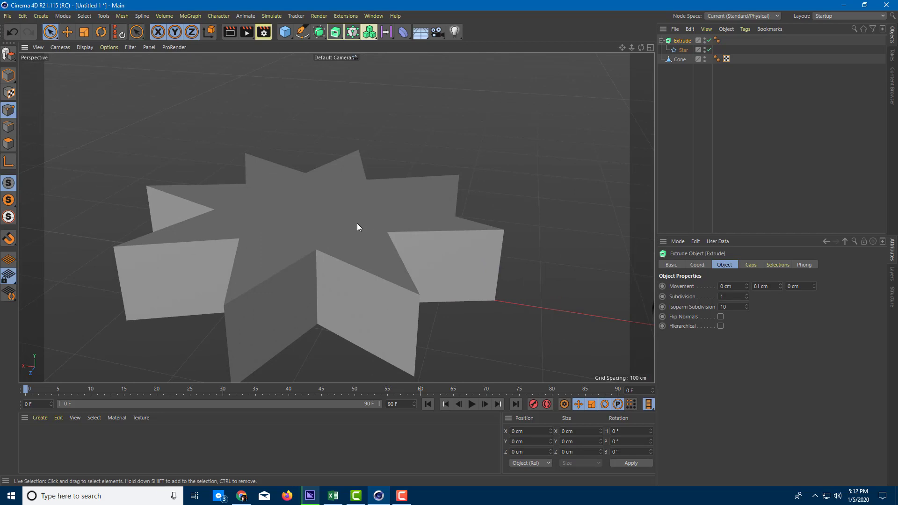
alt+drag(362, 224, 474, 235)
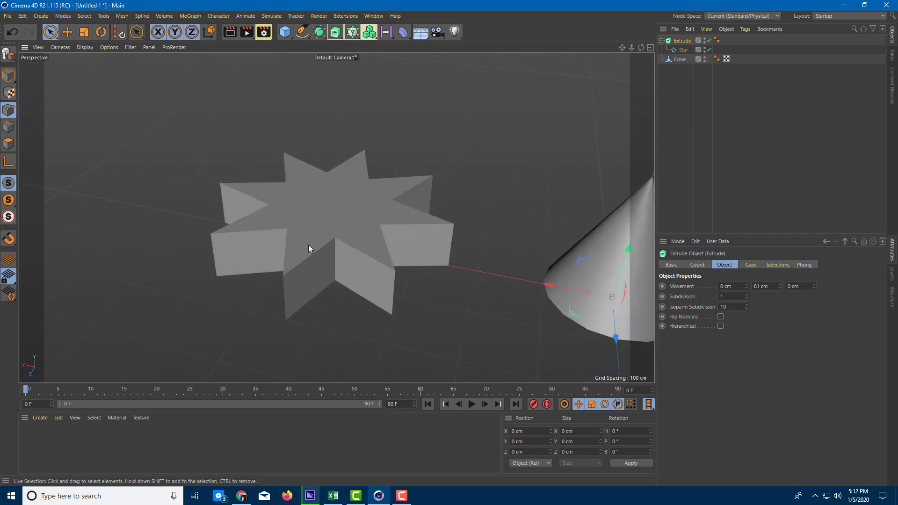
Step: Switch the viewport display to Gouraud Shading (Lines) with Extrude selected
click(683, 60)
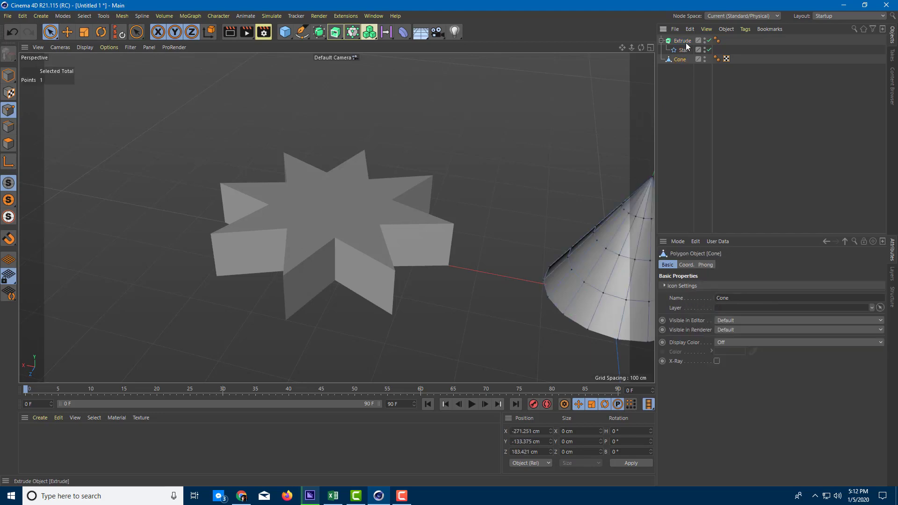
click(685, 43)
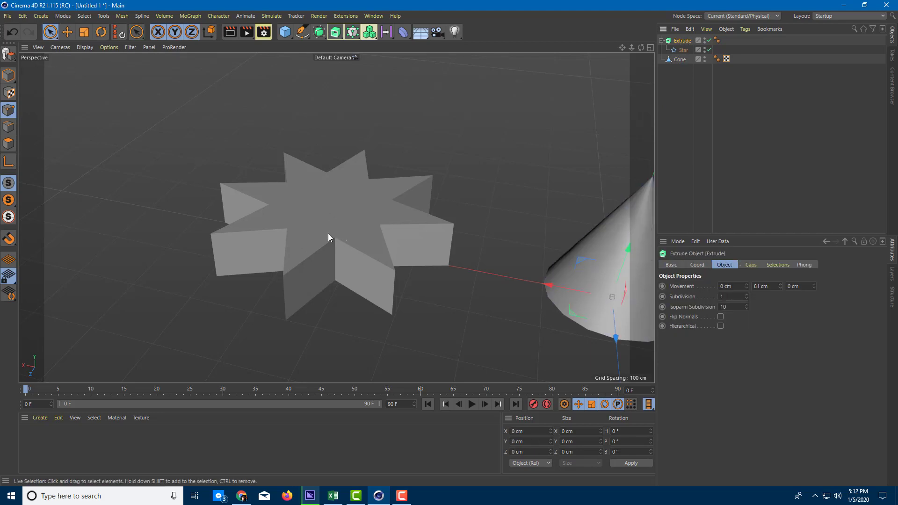
key(n)
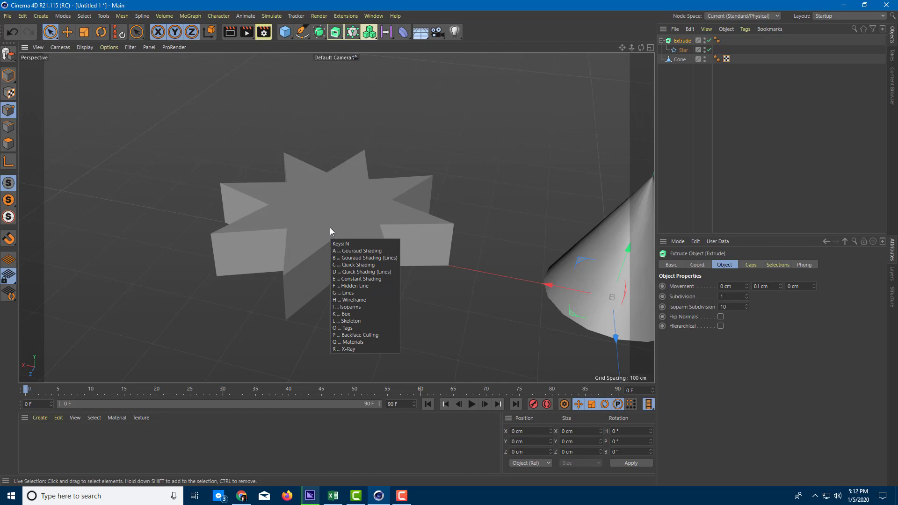
key(b)
scroll(330, 227, up, 5)
alt+drag(347, 290, 413, 208)
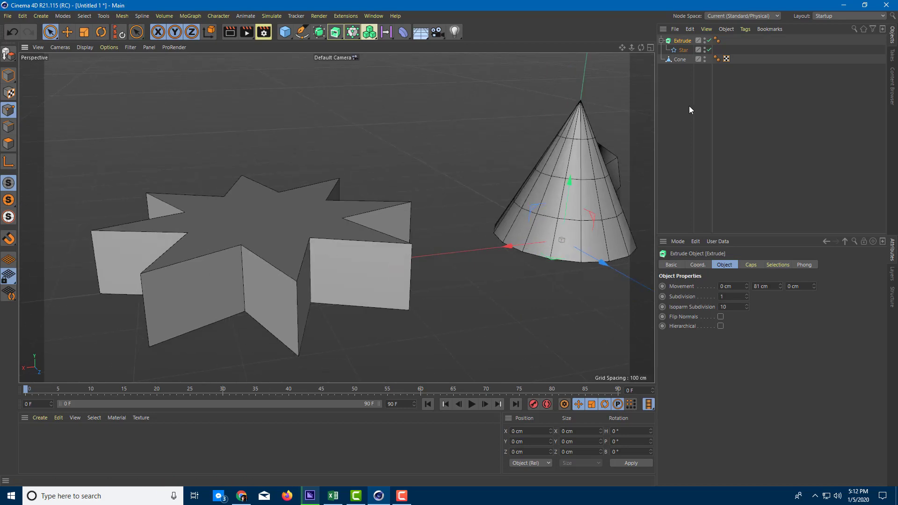
Step: Set the Extrude Subdivision to 8 and Isoparm Subdivision to 15
click(734, 297)
text(8)
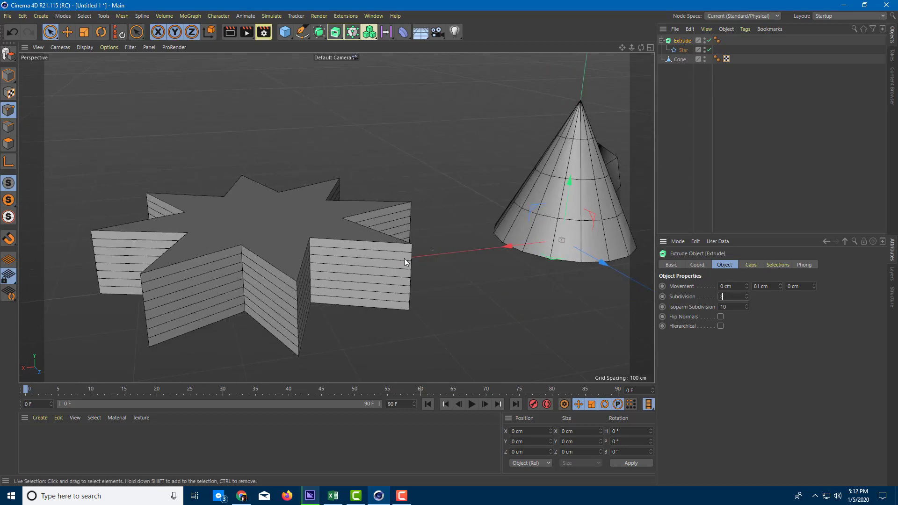
alt+drag(284, 305, 282, 239)
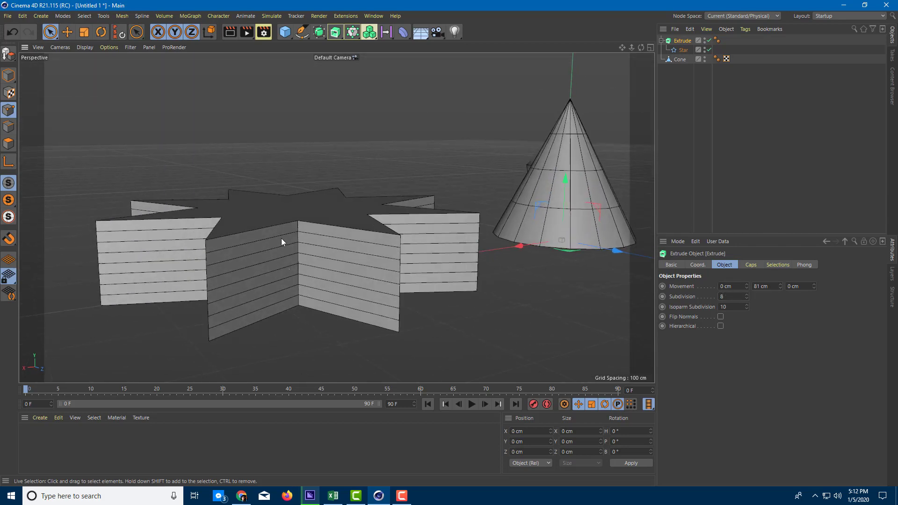
click(735, 308)
key(BackSpace)
text(2)
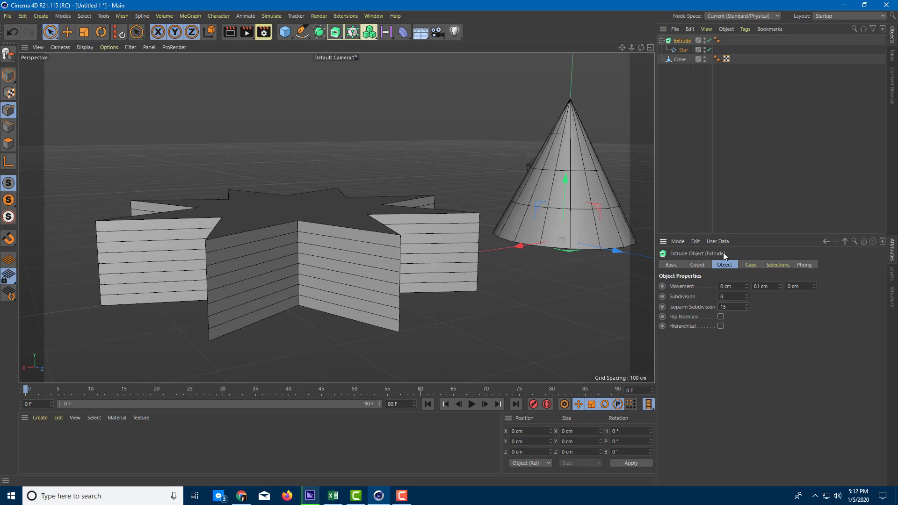
alt+drag(608, 263, 776, 271)
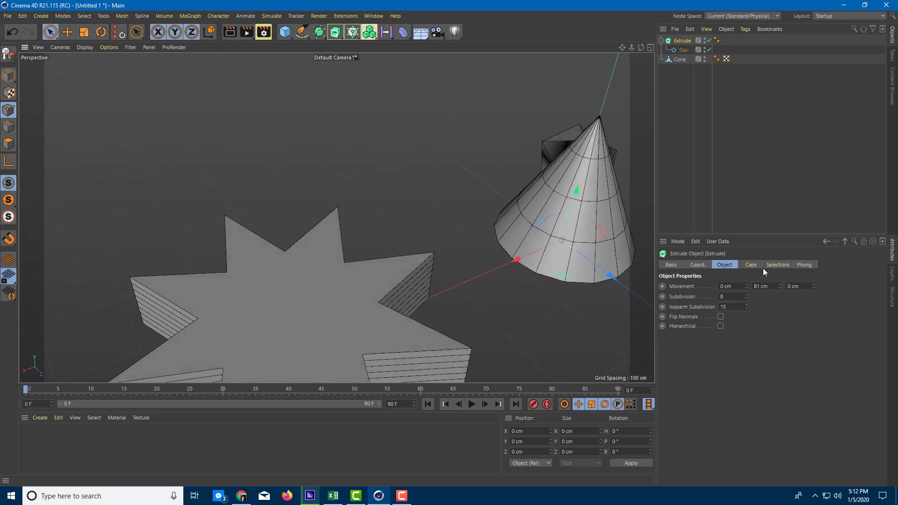
Step: Give the star's caps a 24.24 cm round bevel and orbit to inspect it
click(751, 265)
drag(750, 335, 777, 337)
alt+drag(492, 310, 459, 276)
mouse_move(461, 237)
alt+mouse_down()
mouse_move(459, 216)
mouse_move(469, 224)
mouse_move(457, 250)
alt+mouse_up()
alt+drag(468, 217, 537, 217)
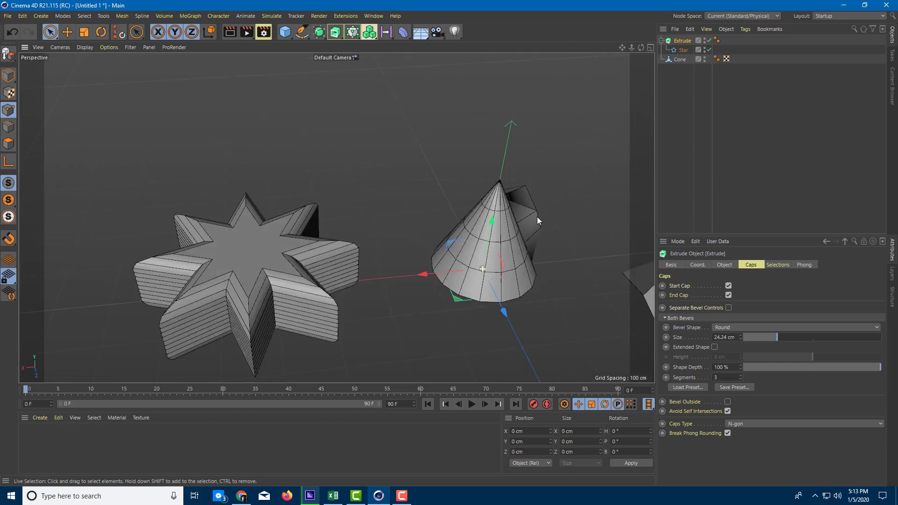